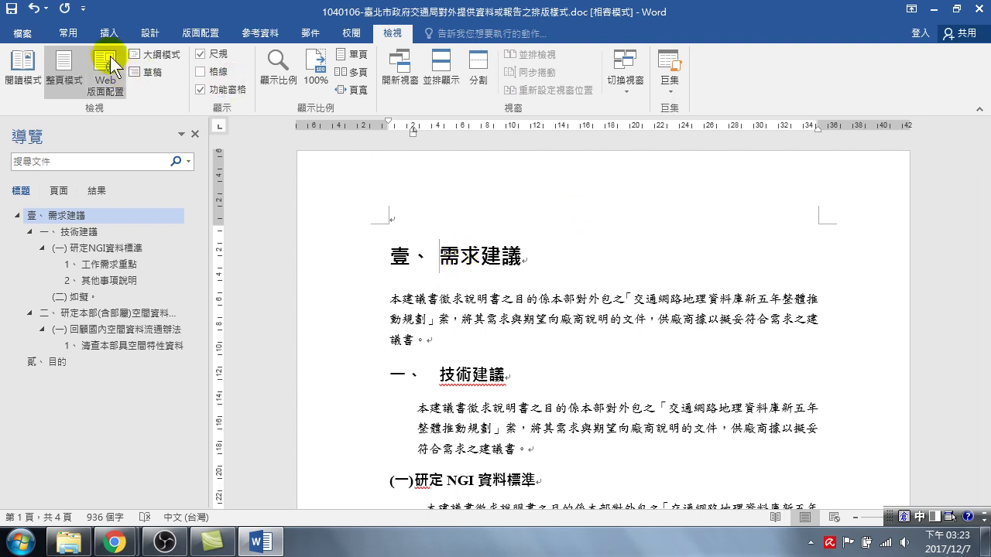
On the 常用 tab, check that 壹、需求建議 is 標題 1 and the first body paragraph is 內文.
{"action": "left_click", "coordinate": [67, 32]}
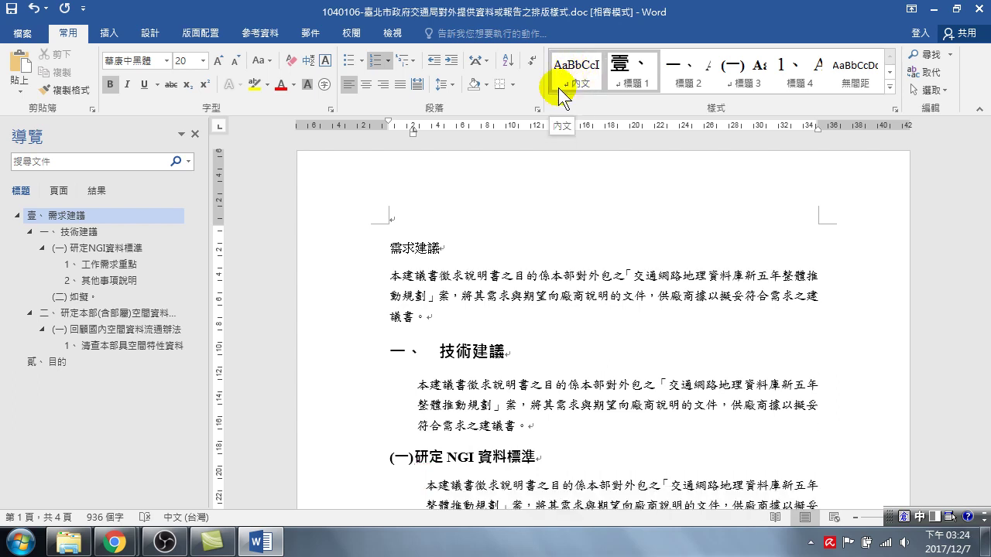
{"action": "left_click", "coordinate": [471, 251]}
{"action": "left_click", "coordinate": [463, 302]}
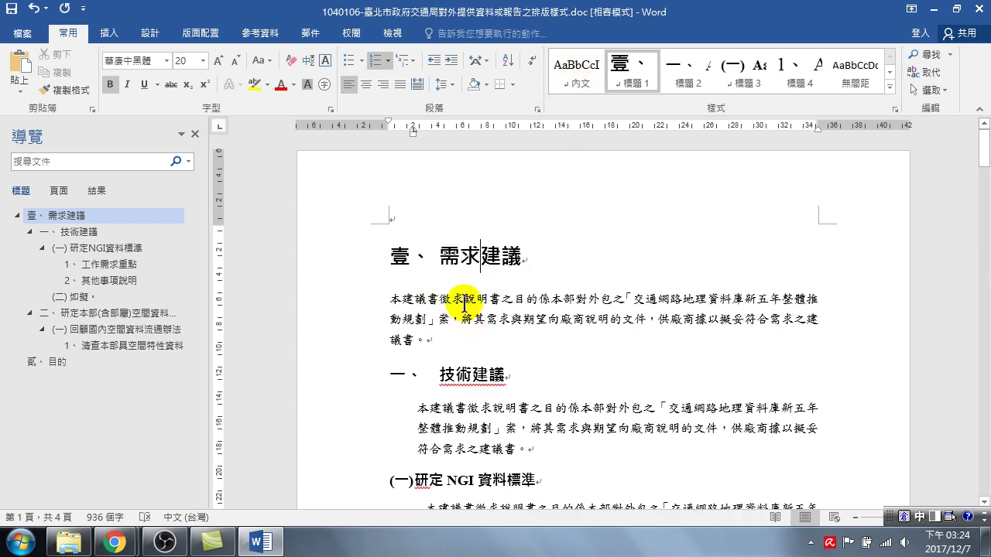
Begin modifying the 內文 style and set its alignment to 左右對齊 (justified).
{"action": "right_click", "coordinate": [575, 76]}
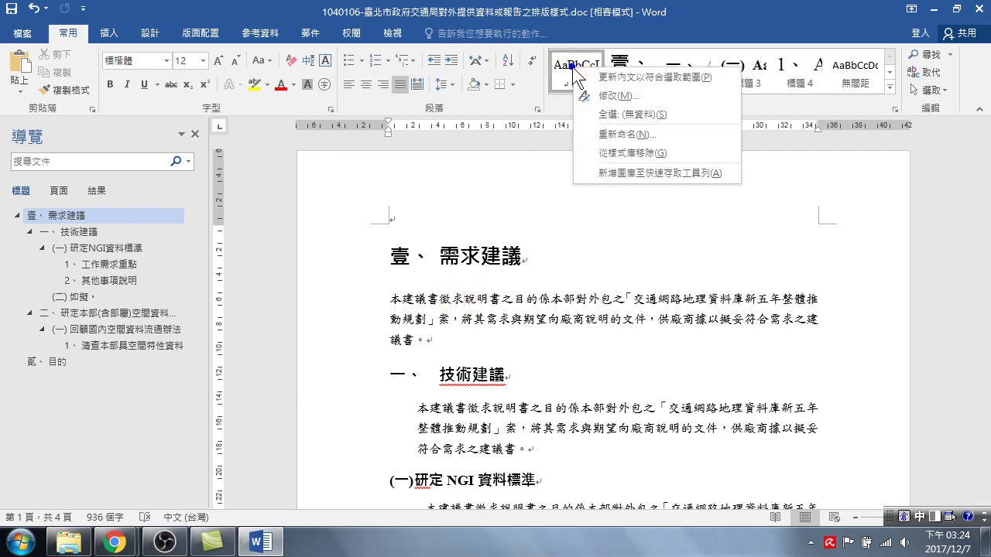
{"action": "left_click", "coordinate": [615, 96]}
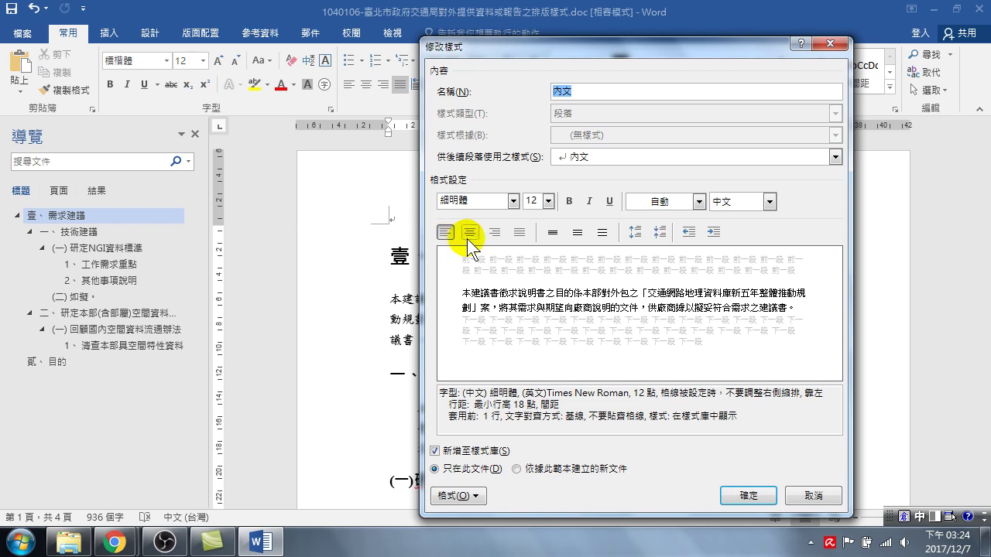
{"action": "left_click", "coordinate": [517, 232]}
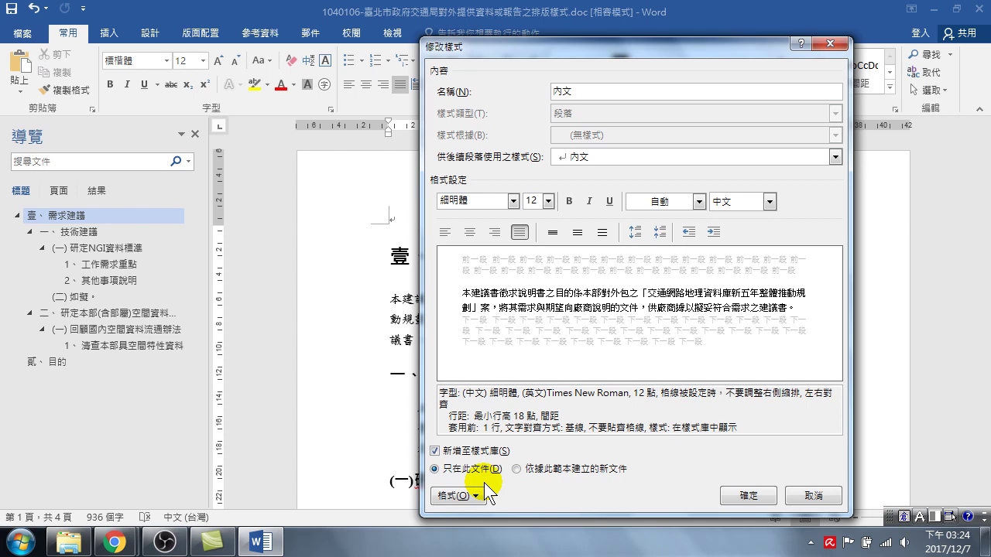
Set 內文's 中文印刷樣式 文字對齊方式 to 置中 and save the style change.
{"action": "left_click", "coordinate": [474, 495]}
{"action": "left_click", "coordinate": [476, 346]}
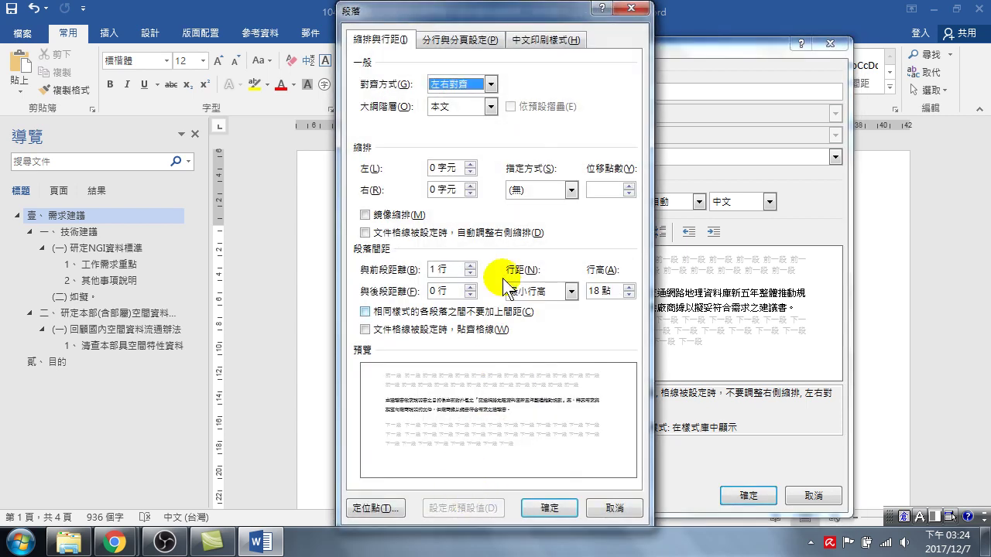
{"action": "left_click", "coordinate": [538, 37]}
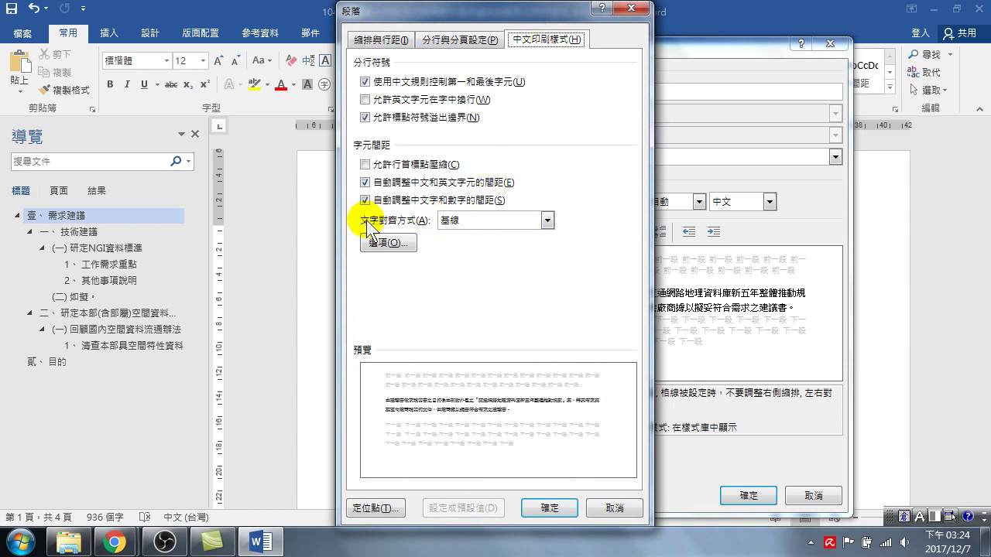
{"action": "left_click", "coordinate": [449, 222]}
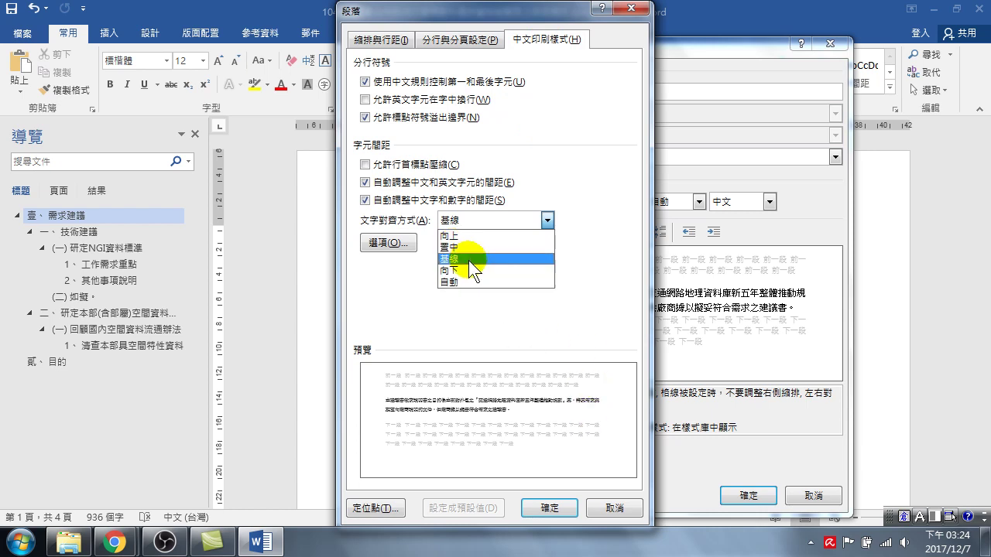
{"action": "left_click", "coordinate": [469, 246]}
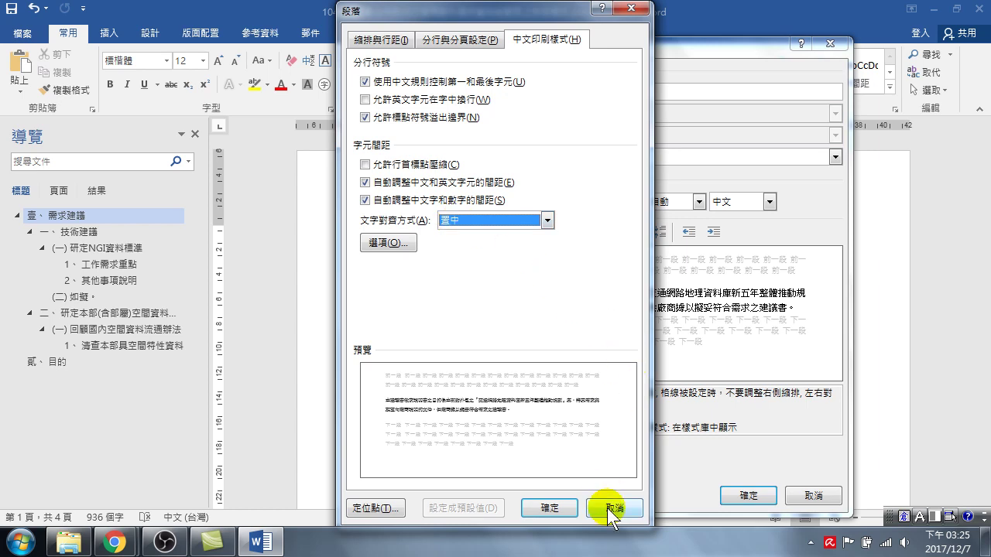
{"action": "left_click", "coordinate": [551, 505]}
{"action": "left_click", "coordinate": [748, 495]}
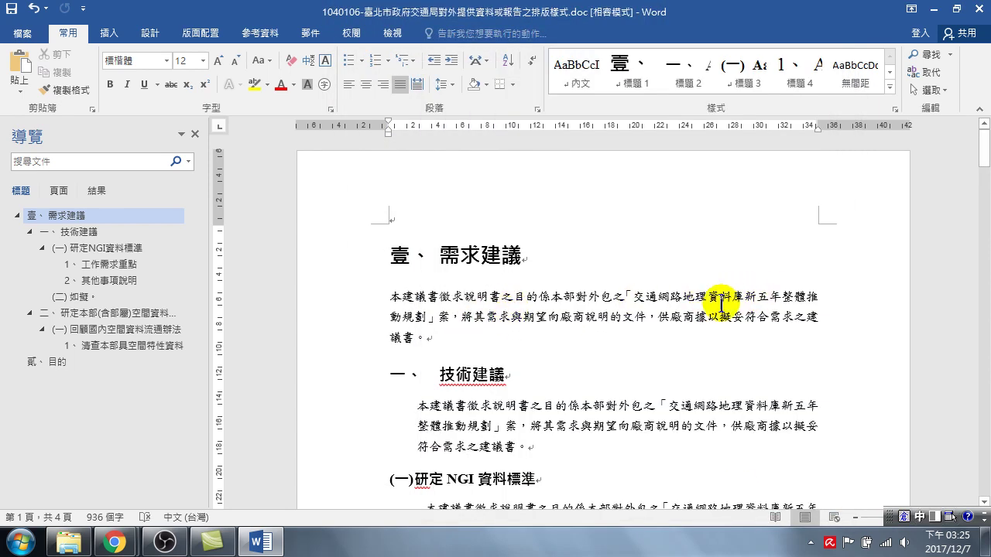
Select the whole paragraph under 壹、需求建議 and apply the 內文 style to it.
{"action": "left_click", "coordinate": [350, 302]}
{"action": "left_click_drag", "start_coordinate": [350, 302], "coordinate": [353, 338]}
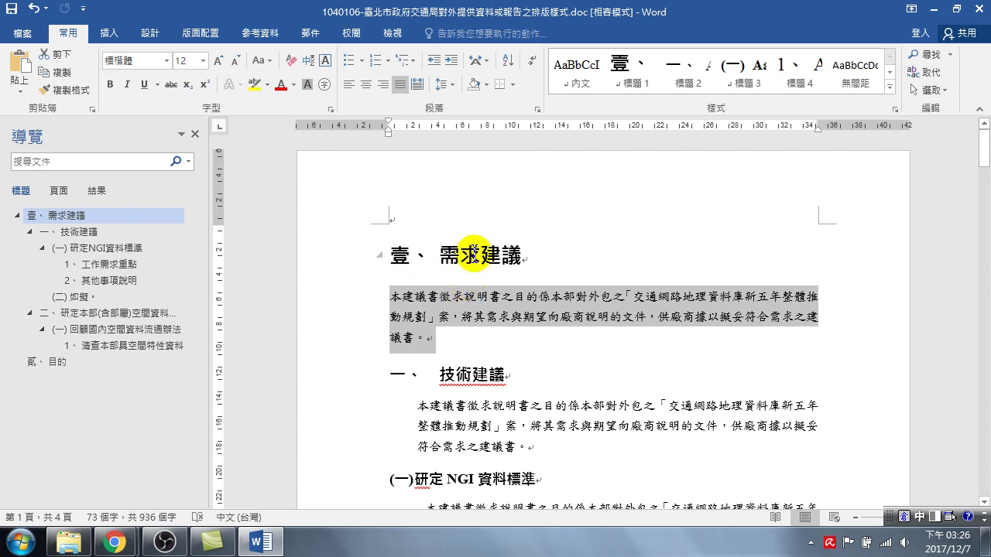
{"action": "left_click", "coordinate": [573, 73]}
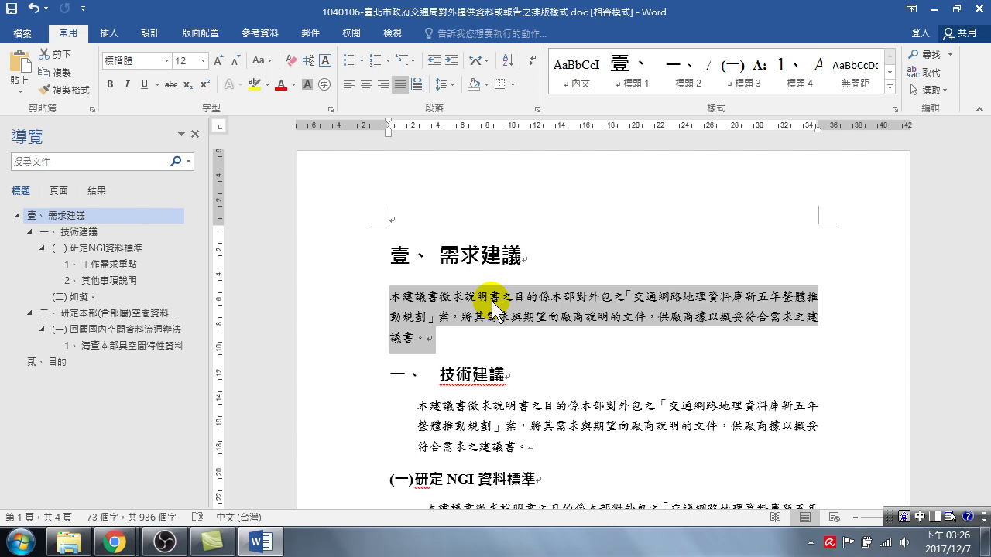
{"action": "mouse_move", "coordinate": [400, 256]}
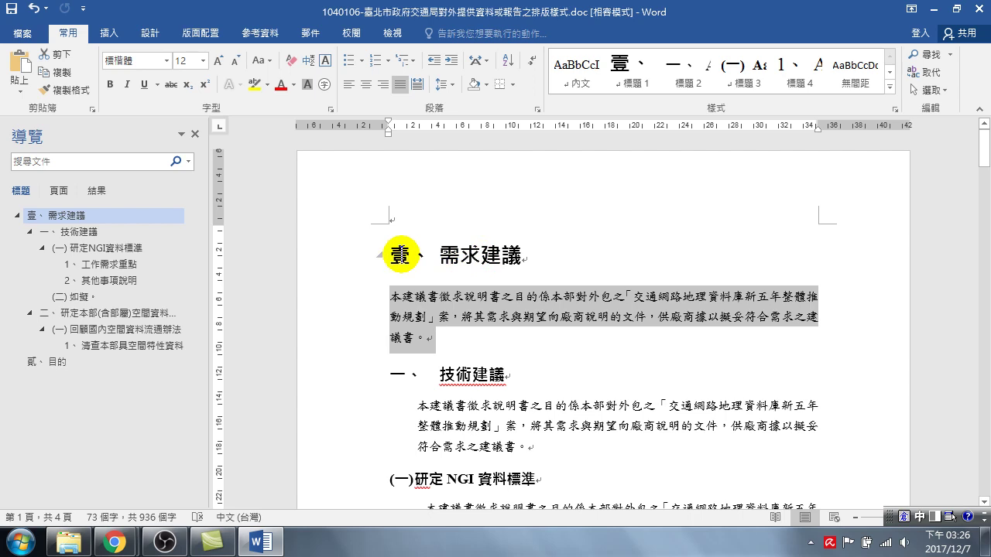
Inspect the 壹 heading number, the 技術建議 heading and paragraphs, then open the 樣式 pane.
{"action": "right_click", "coordinate": [400, 255]}
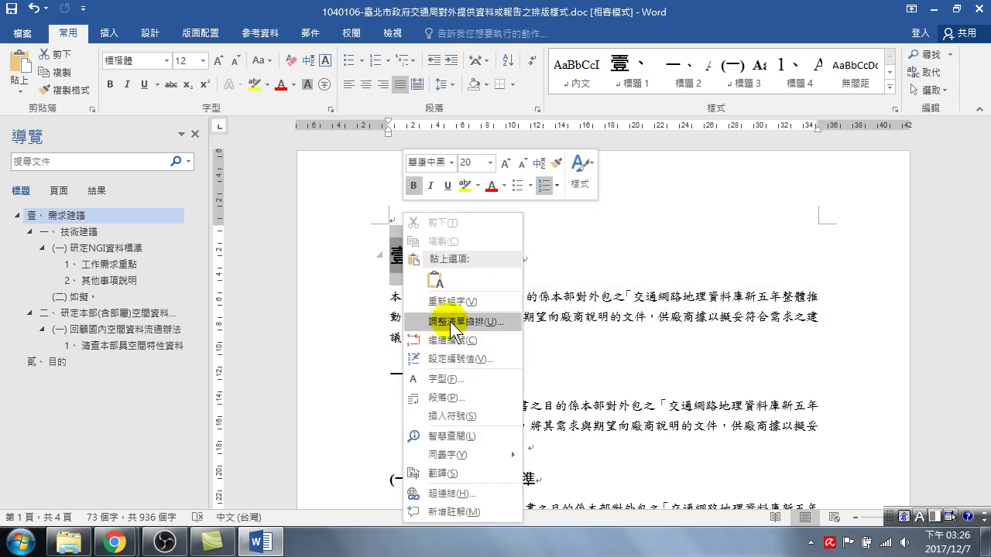
{"action": "key", "text": "Escape"}
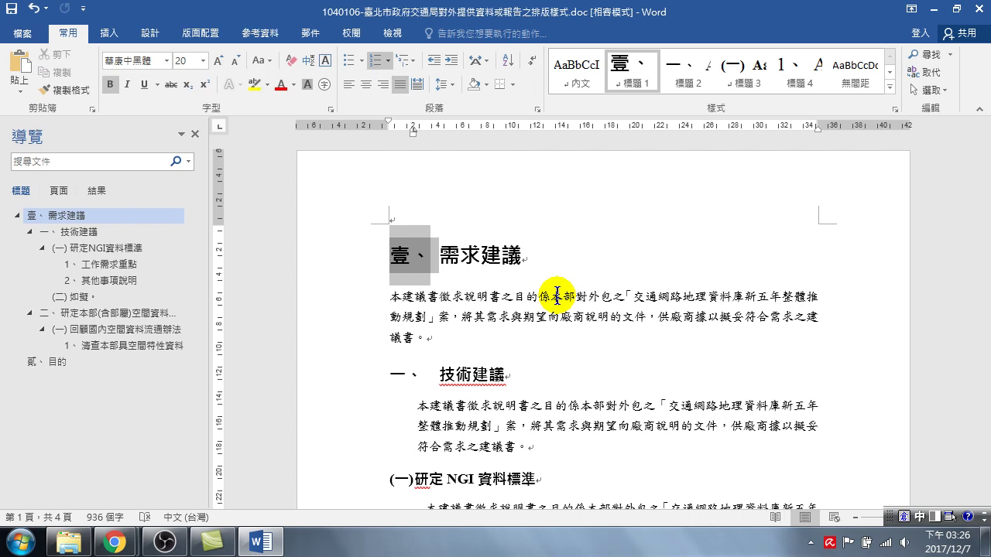
{"action": "left_click", "coordinate": [433, 301]}
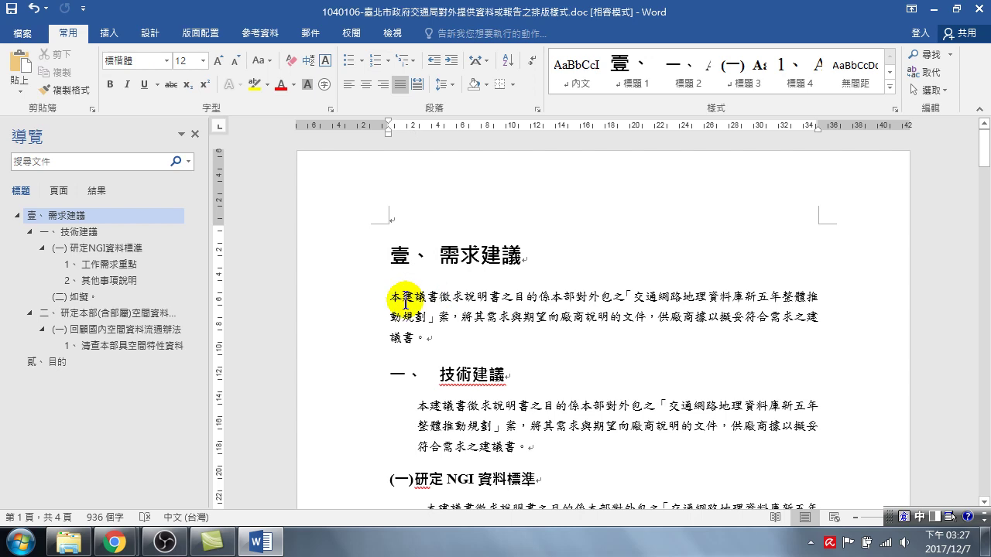
{"action": "mouse_move", "coordinate": [464, 257]}
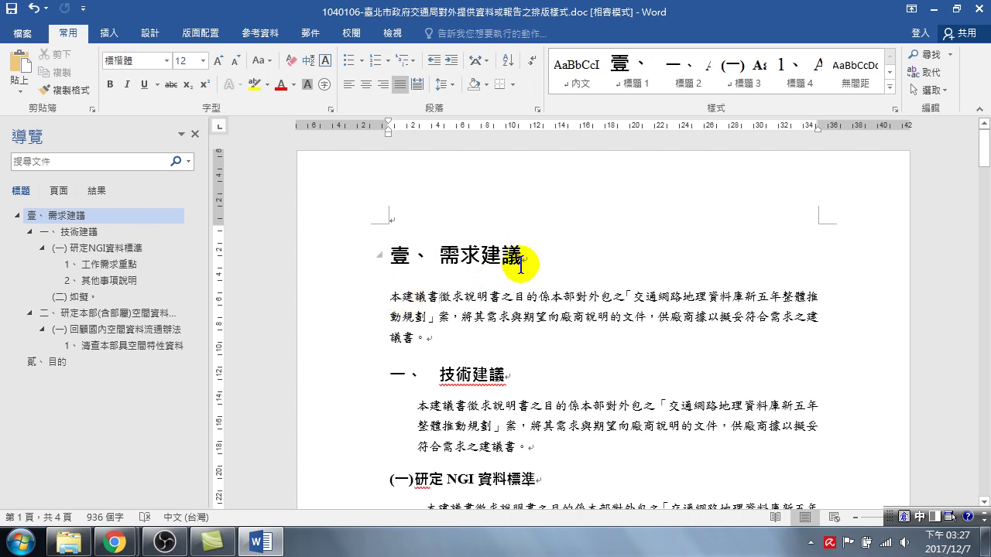
{"action": "left_click", "coordinate": [489, 406]}
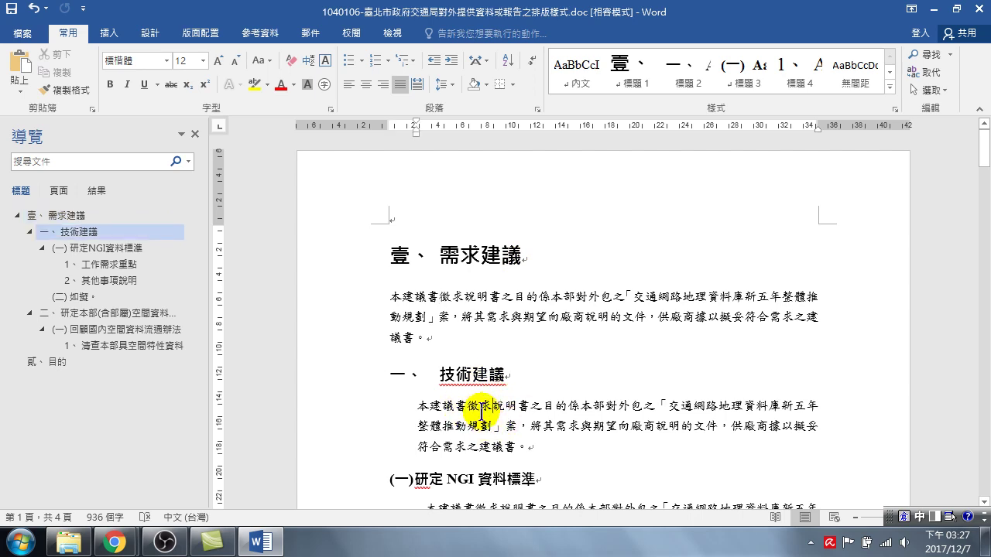
{"action": "left_click", "coordinate": [457, 308]}
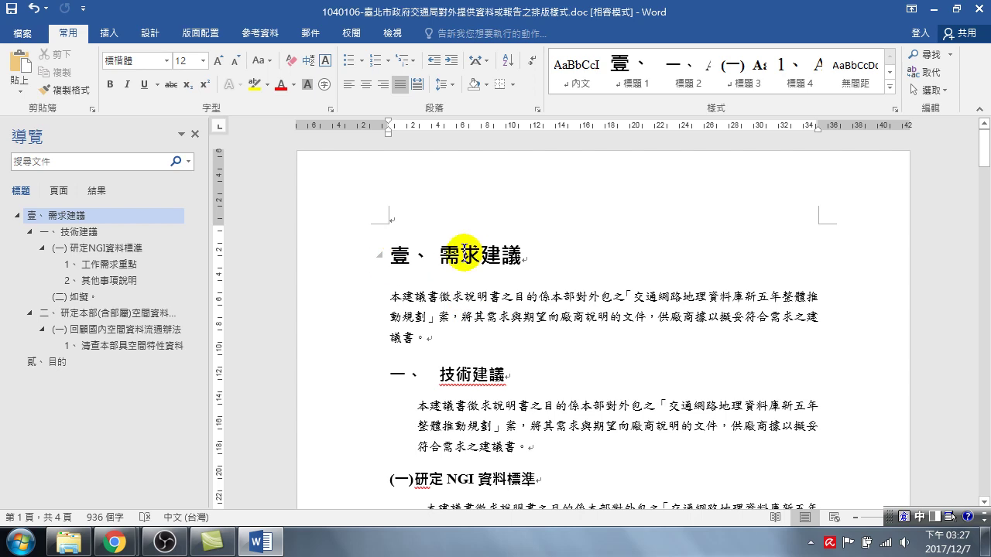
{"action": "left_click", "coordinate": [455, 375]}
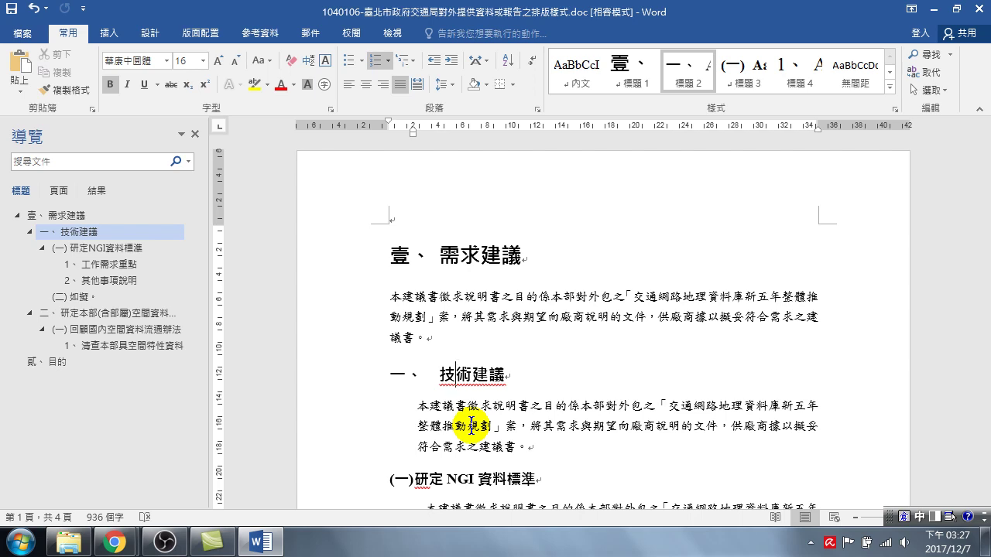
{"action": "left_click", "coordinate": [542, 298]}
{"action": "left_click", "coordinate": [894, 109]}
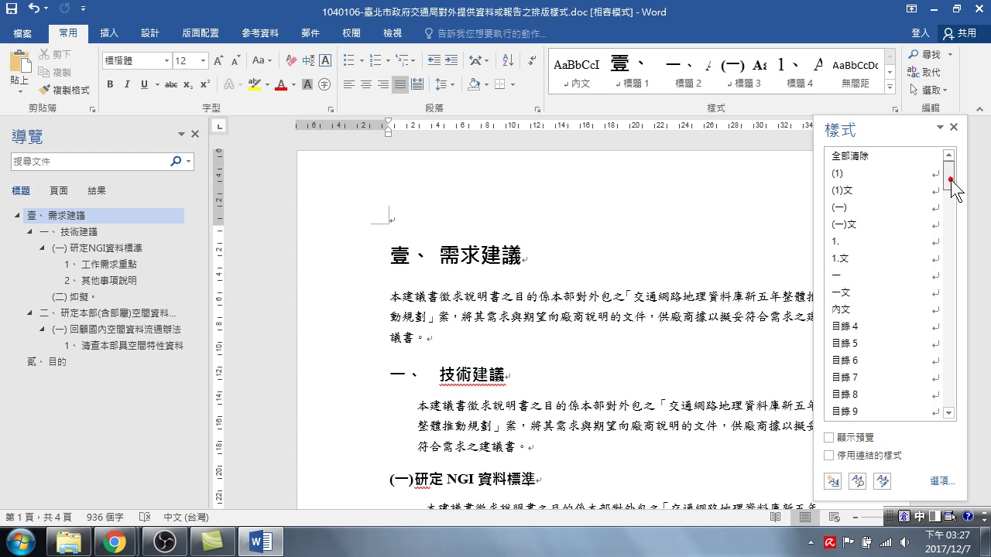
{"action": "left_click_drag", "start_coordinate": [951, 186], "coordinate": [951, 215]}
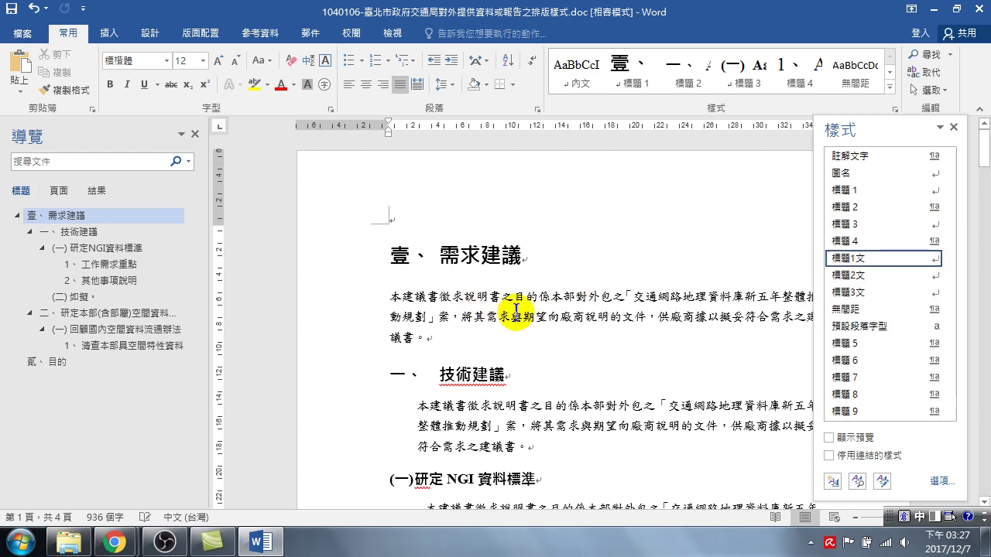
{"action": "mouse_move", "coordinate": [851, 258]}
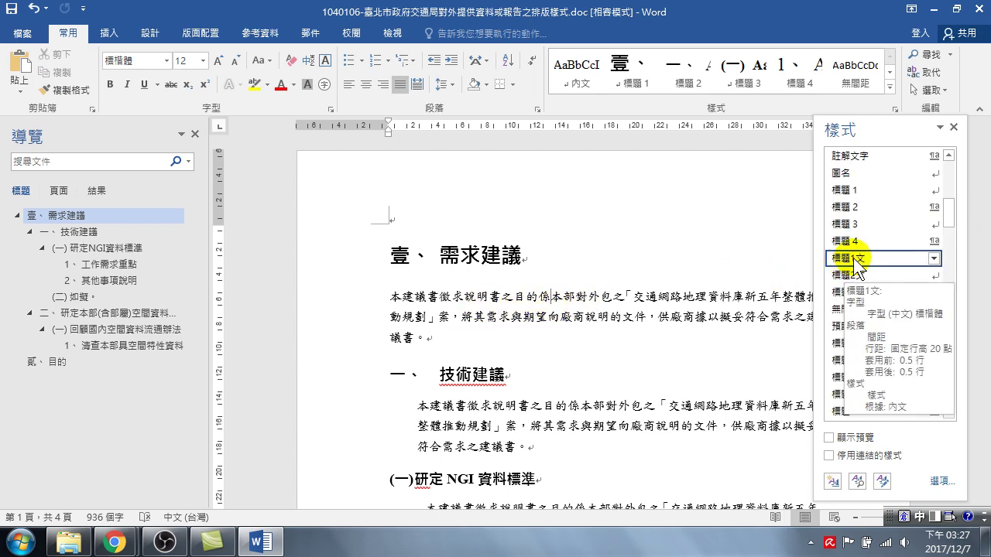
{"action": "left_click", "coordinate": [571, 408]}
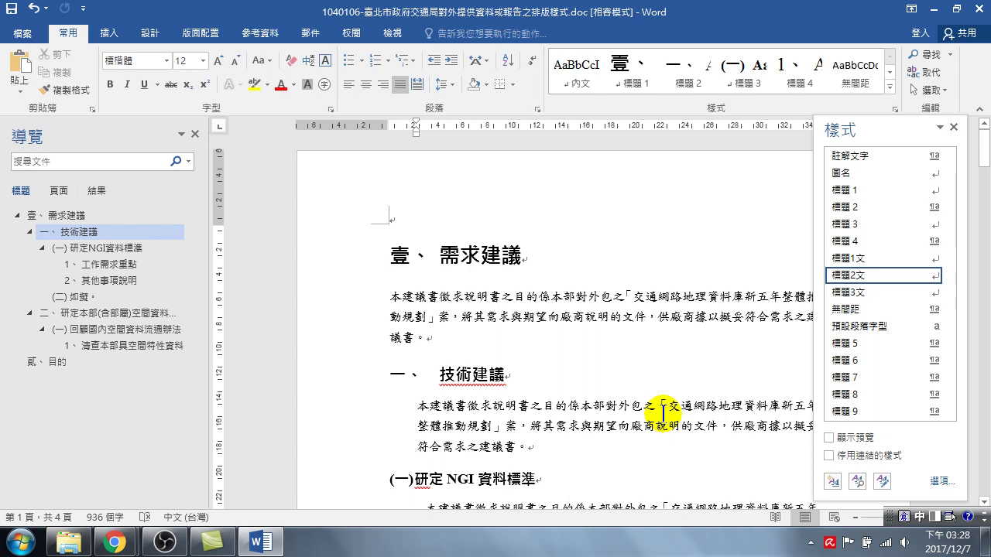
{"action": "left_click", "coordinate": [521, 295]}
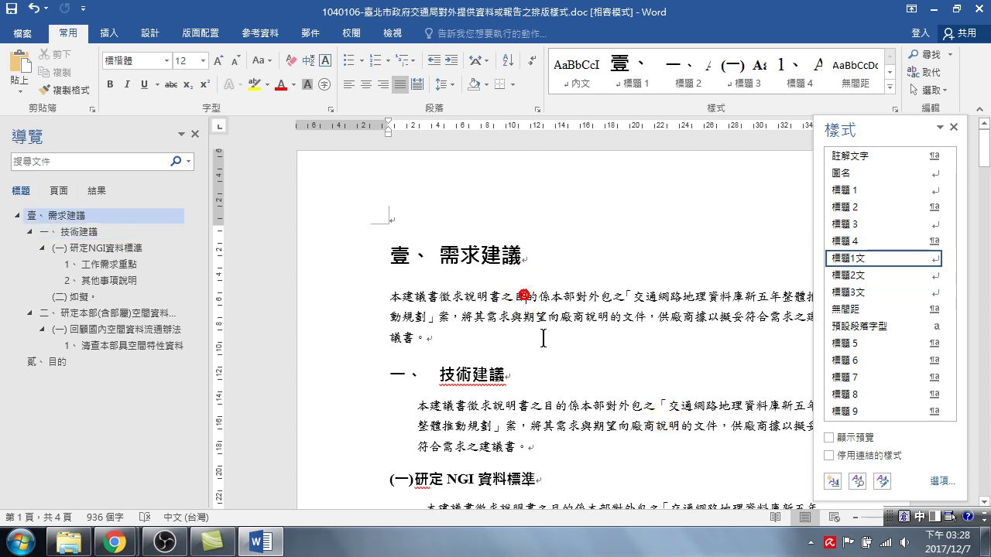
{"action": "scroll", "coordinate": [520, 353], "scroll_direction": "down", "scroll_amount": 4}
{"action": "scroll", "coordinate": [499, 310], "scroll_direction": "up", "scroll_amount": 2}
{"action": "left_click", "coordinate": [493, 257]}
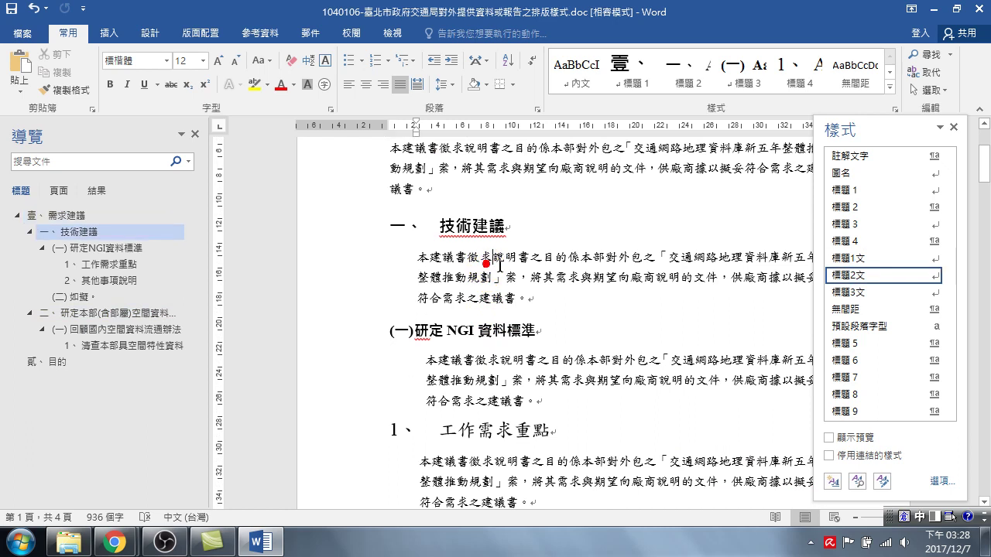
{"action": "left_click", "coordinate": [551, 360]}
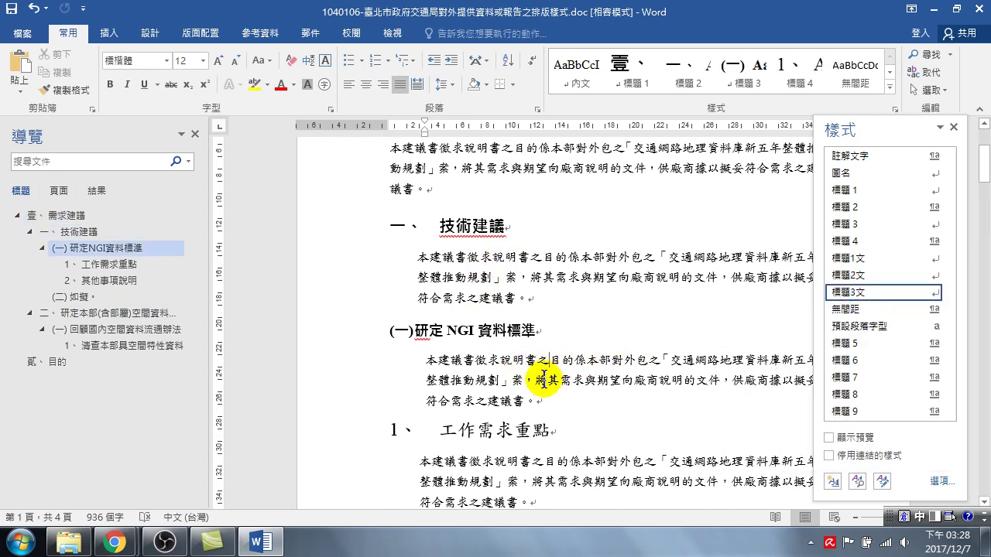
{"action": "scroll", "coordinate": [520, 384], "scroll_direction": "down", "scroll_amount": 1}
{"action": "left_click", "coordinate": [520, 387]}
{"action": "left_click", "coordinate": [782, 303]}
{"action": "left_click", "coordinate": [590, 377]}
{"action": "left_click", "coordinate": [539, 384]}
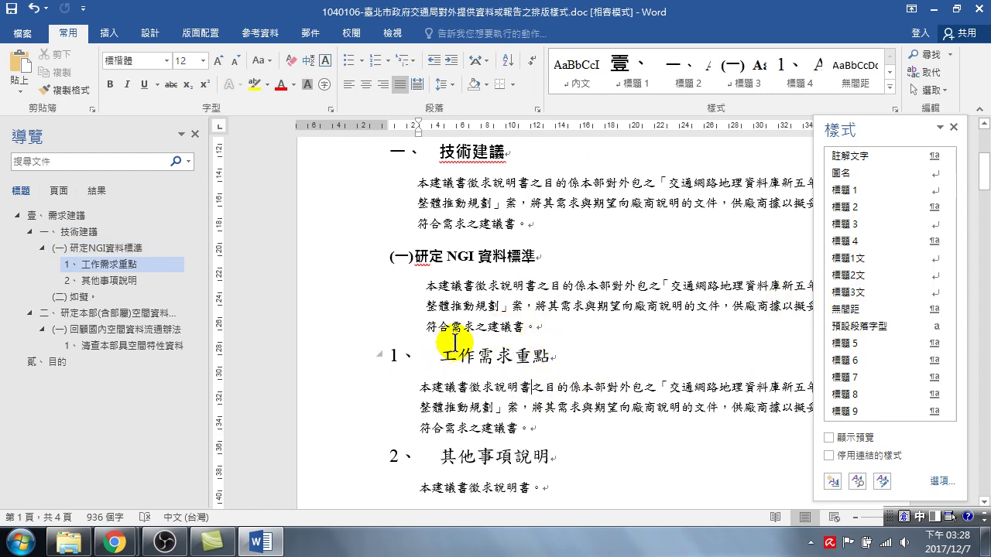
{"action": "scroll", "coordinate": [451, 325], "scroll_direction": "up", "scroll_amount": 1}
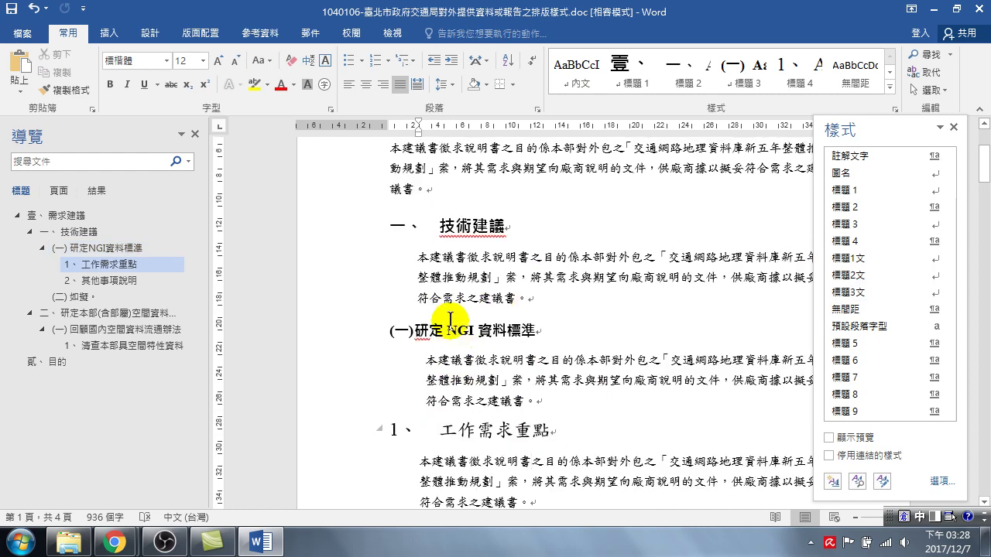
{"action": "scroll", "coordinate": [492, 430], "scroll_direction": "down", "scroll_amount": 2}
{"action": "left_click", "coordinate": [480, 449]}
{"action": "scroll", "coordinate": [478, 433], "scroll_direction": "down", "scroll_amount": 2}
{"action": "left_click", "coordinate": [480, 401]}
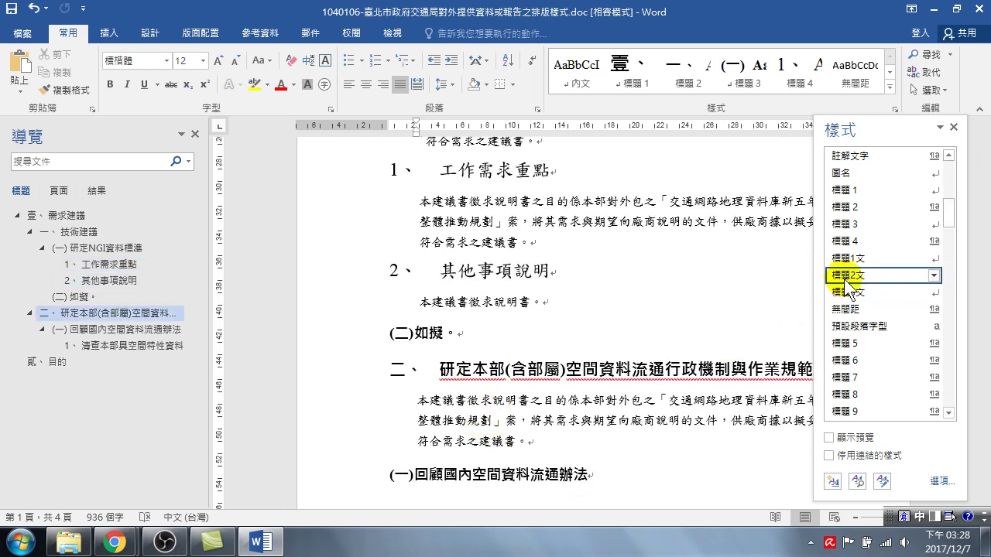
{"action": "scroll", "coordinate": [496, 379], "scroll_direction": "up", "scroll_amount": 1}
{"action": "scroll", "coordinate": [496, 372], "scroll_direction": "up", "scroll_amount": 1}
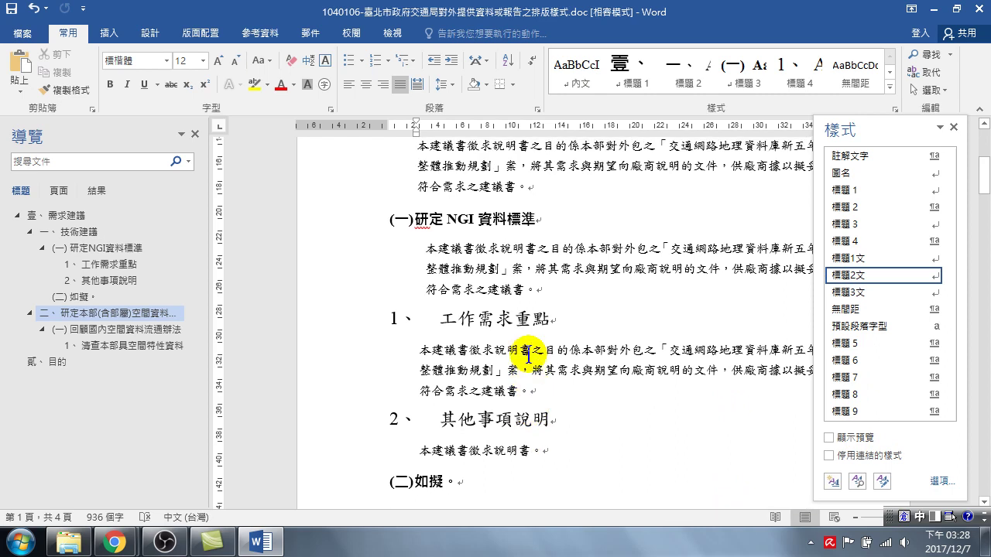
{"action": "scroll", "coordinate": [488, 311], "scroll_direction": "up", "scroll_amount": 2}
{"action": "left_click", "coordinate": [479, 295]}
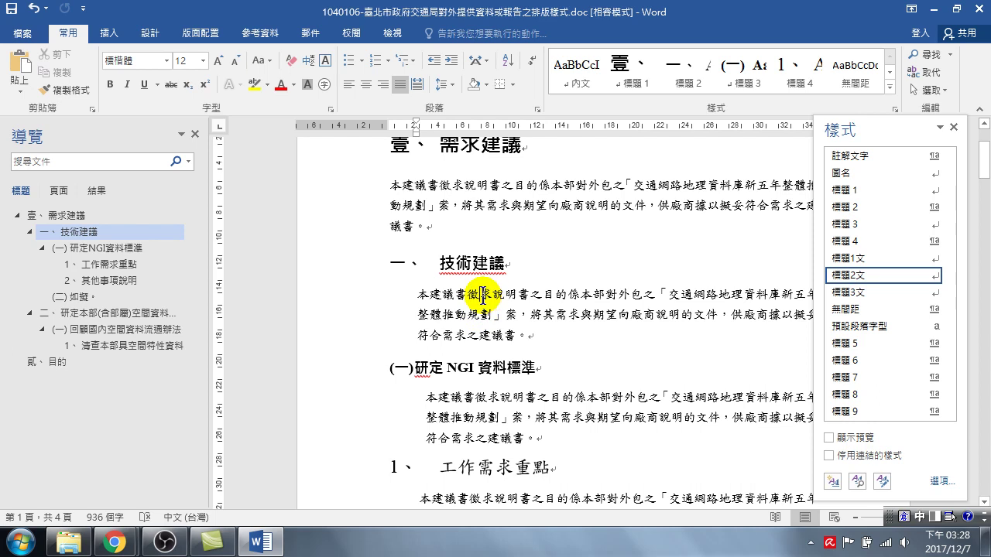
{"action": "mouse_move", "coordinate": [935, 276]}
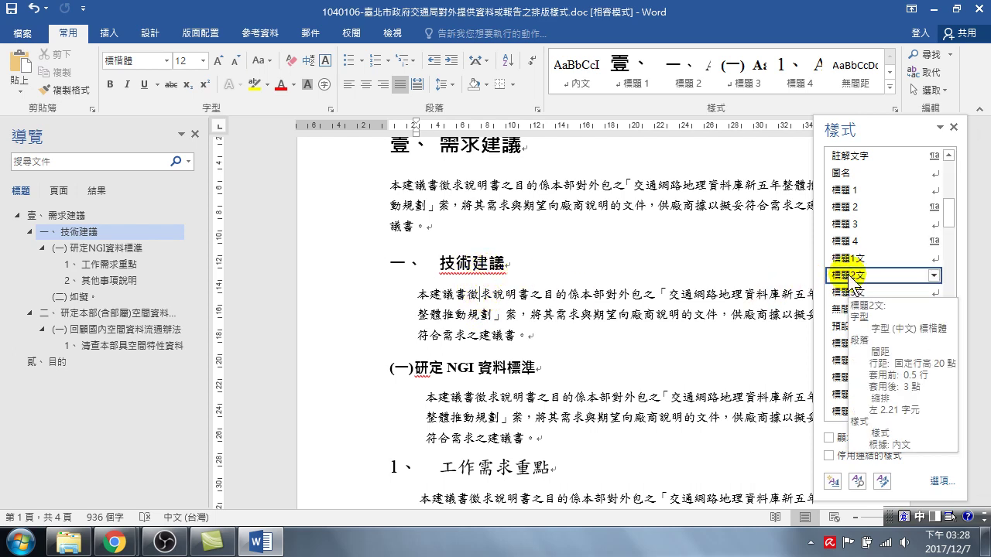
In 標題2文's paragraph settings, set the special indent to 第一行 at 2 字元.
{"action": "left_click", "coordinate": [935, 277]}
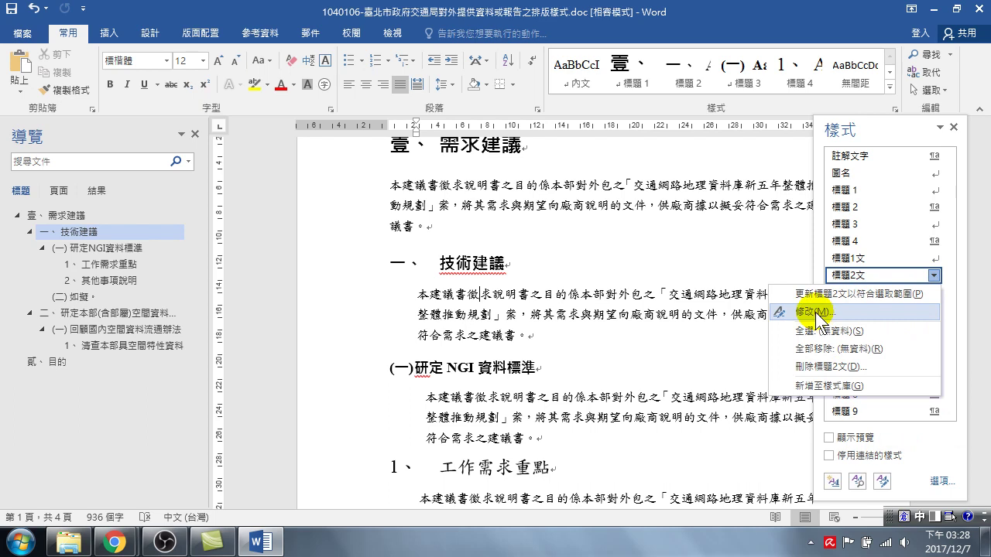
{"action": "left_click", "coordinate": [812, 312]}
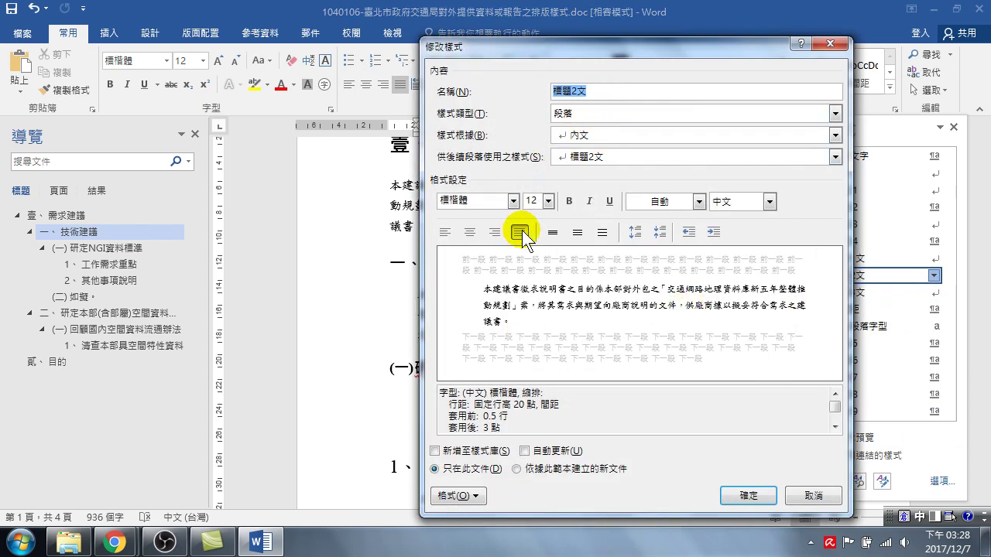
{"action": "left_click", "coordinate": [458, 496]}
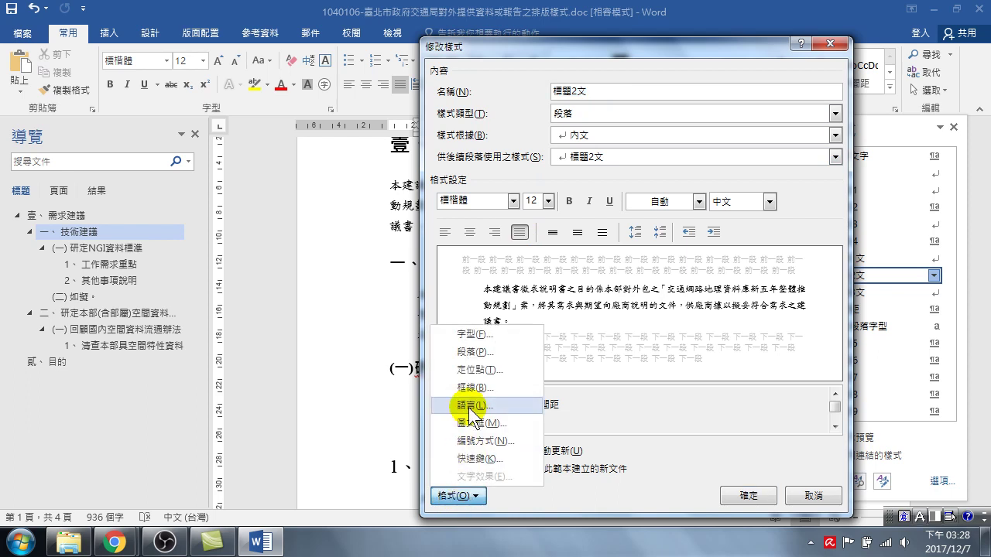
{"action": "left_click", "coordinate": [474, 353]}
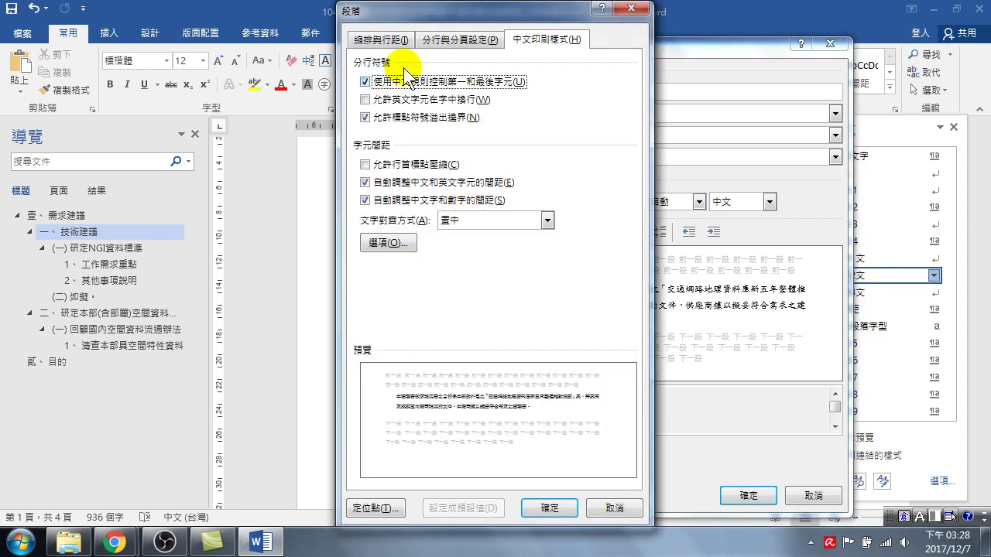
{"action": "left_click", "coordinate": [383, 37]}
{"action": "left_click", "coordinate": [361, 43]}
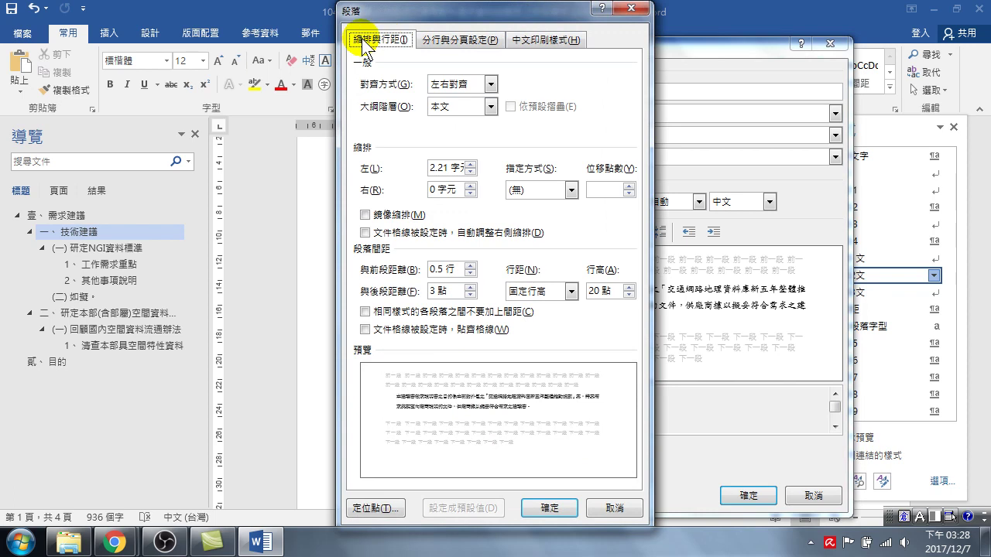
{"action": "left_click", "coordinate": [542, 194]}
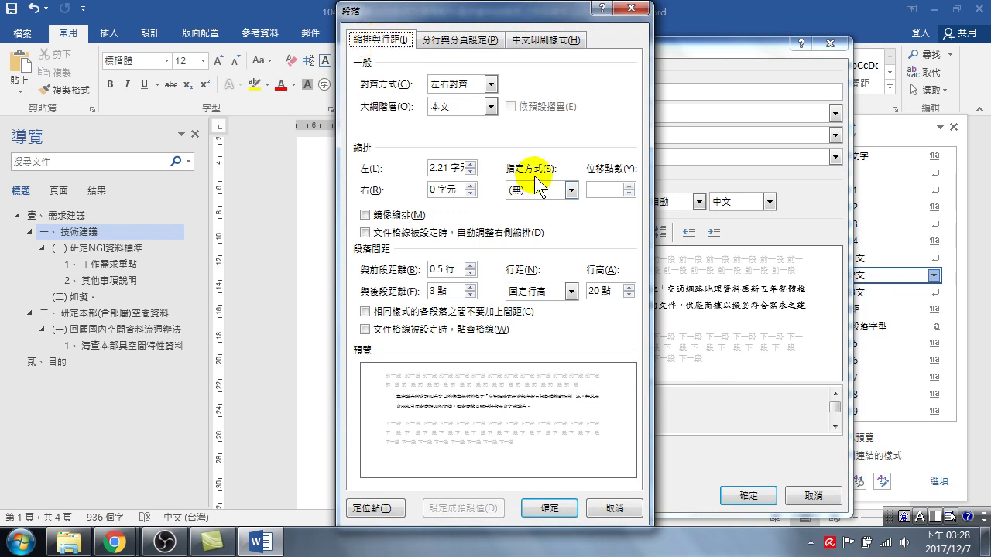
{"action": "left_click", "coordinate": [525, 191]}
{"action": "left_click", "coordinate": [528, 206]}
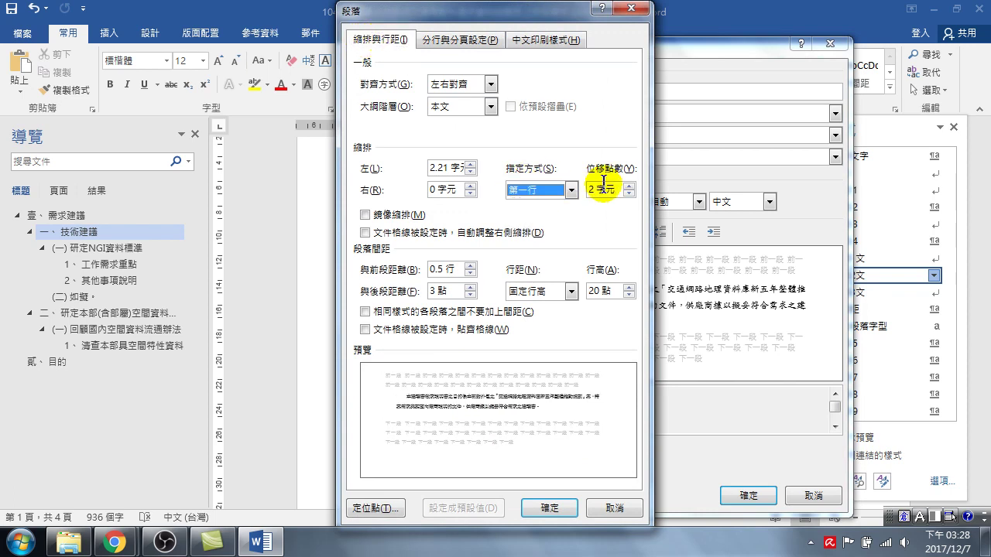
{"action": "left_click", "coordinate": [547, 508]}
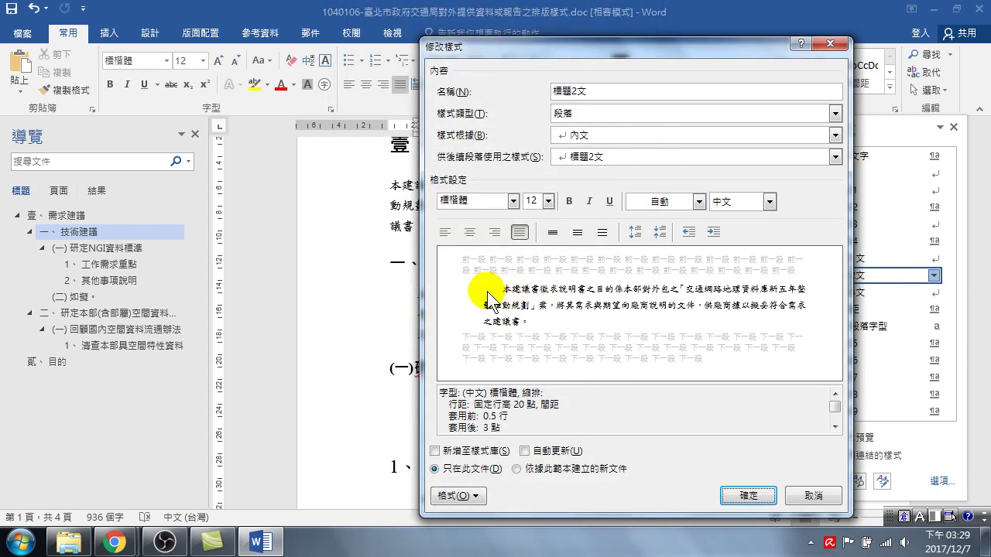
Save the 標題2文 change, then verify the 2-character indent under 二、 and around 其他事項說明.
{"action": "left_click", "coordinate": [743, 495]}
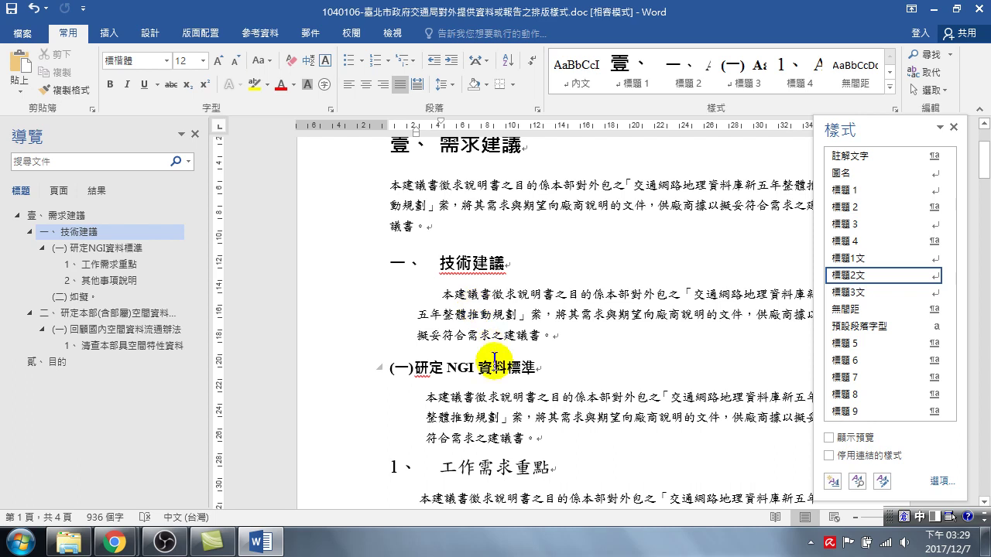
{"action": "scroll", "coordinate": [490, 349], "scroll_direction": "down", "scroll_amount": 1}
{"action": "scroll", "coordinate": [476, 380], "scroll_direction": "down", "scroll_amount": 1}
{"action": "scroll", "coordinate": [463, 405], "scroll_direction": "down", "scroll_amount": 1}
{"action": "scroll", "coordinate": [463, 405], "scroll_direction": "down", "scroll_amount": 1}
{"action": "left_click", "coordinate": [467, 437]}
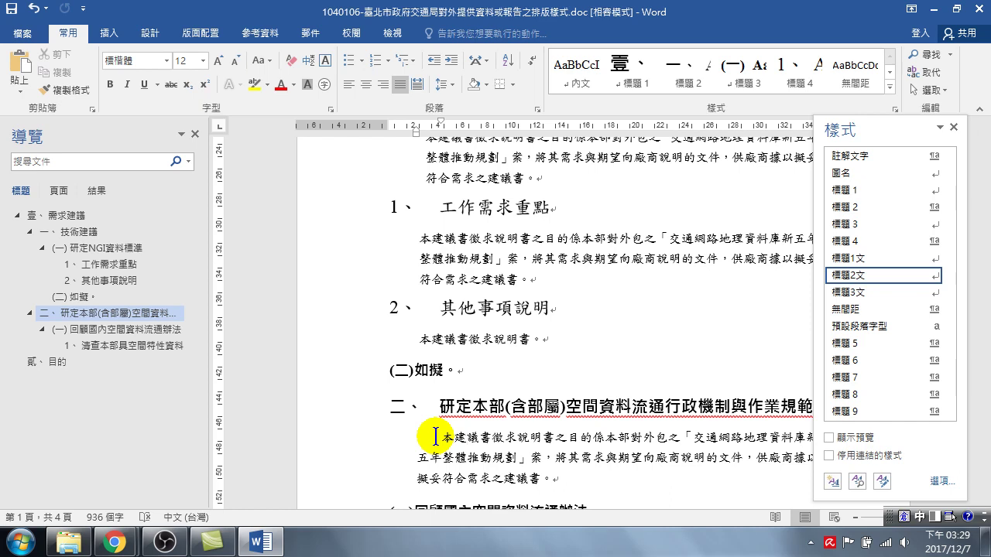
{"action": "left_click", "coordinate": [462, 306]}
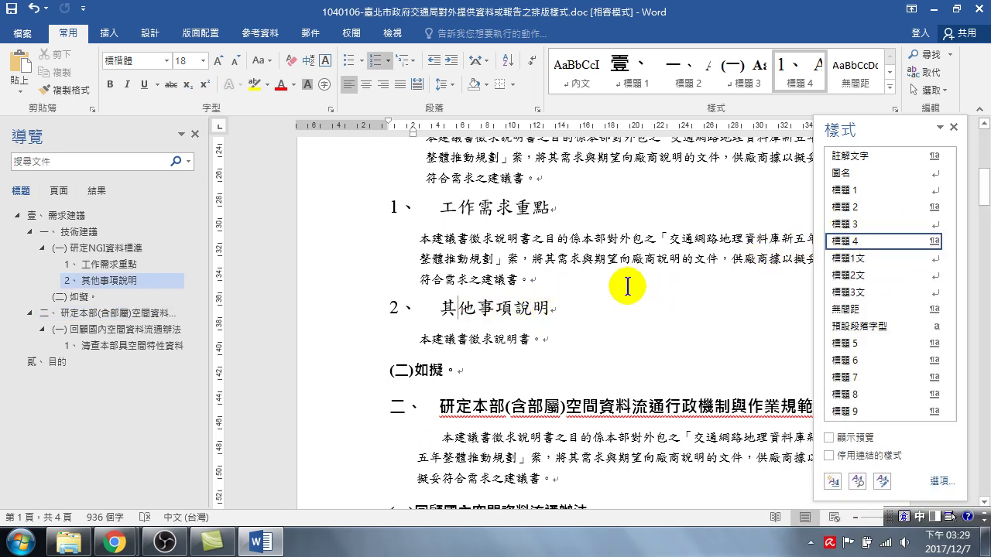
{"action": "left_click", "coordinate": [484, 341]}
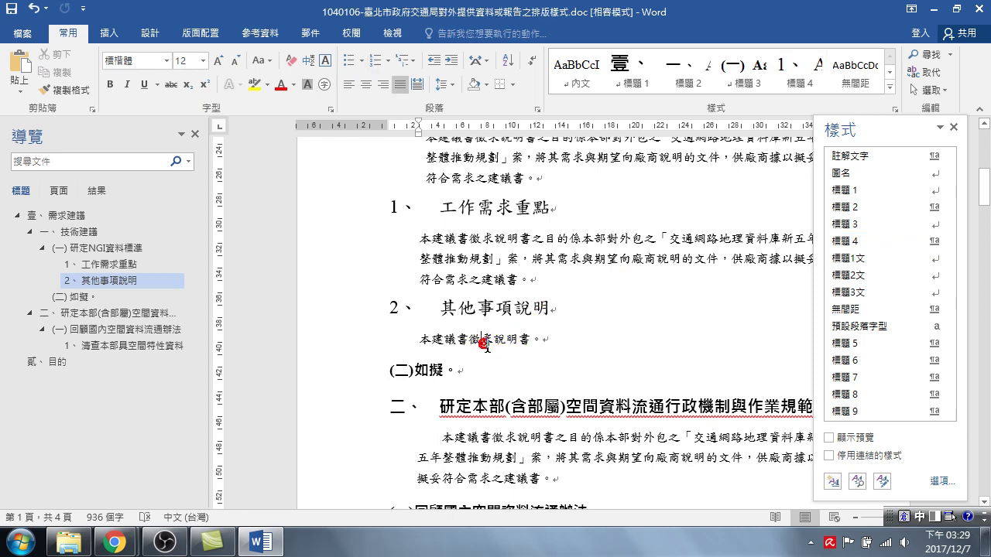